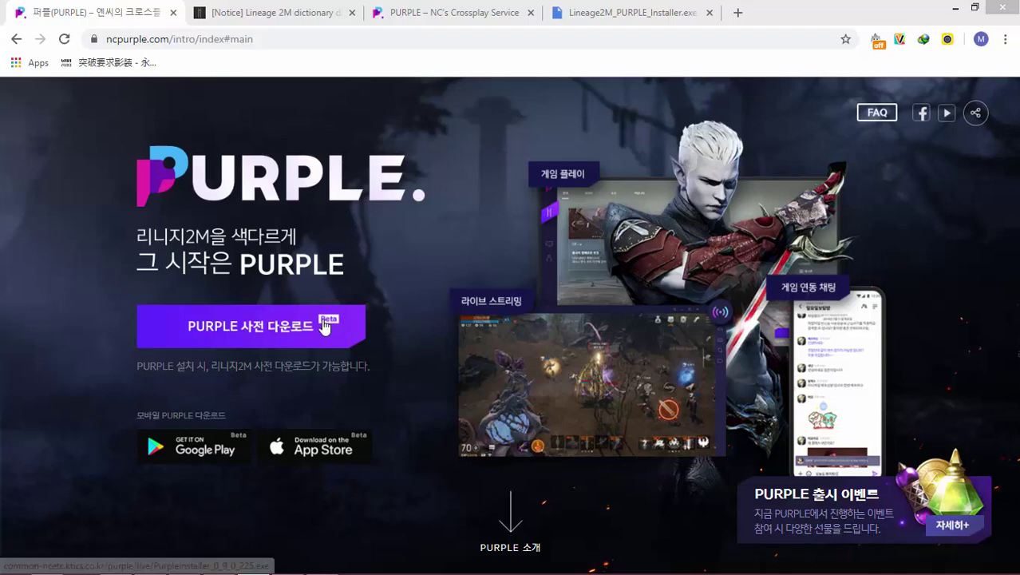
Step: Start the PURPLE pre-download installer on ncpurple.com, then go to the Lineage 2M notice tab
{"action": "left_click", "coordinate": [171, 343]}
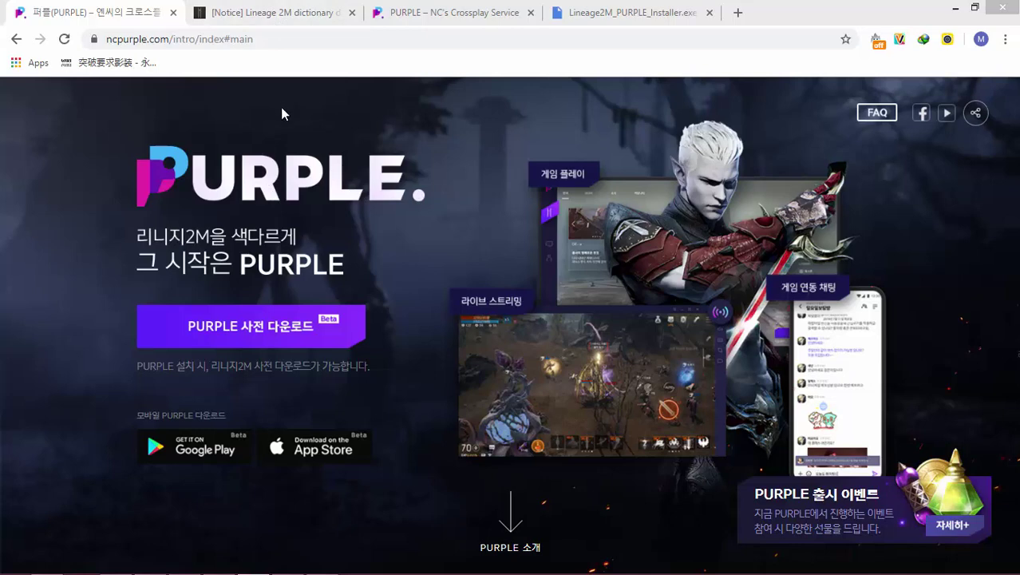
{"action": "left_click", "coordinate": [291, 10]}
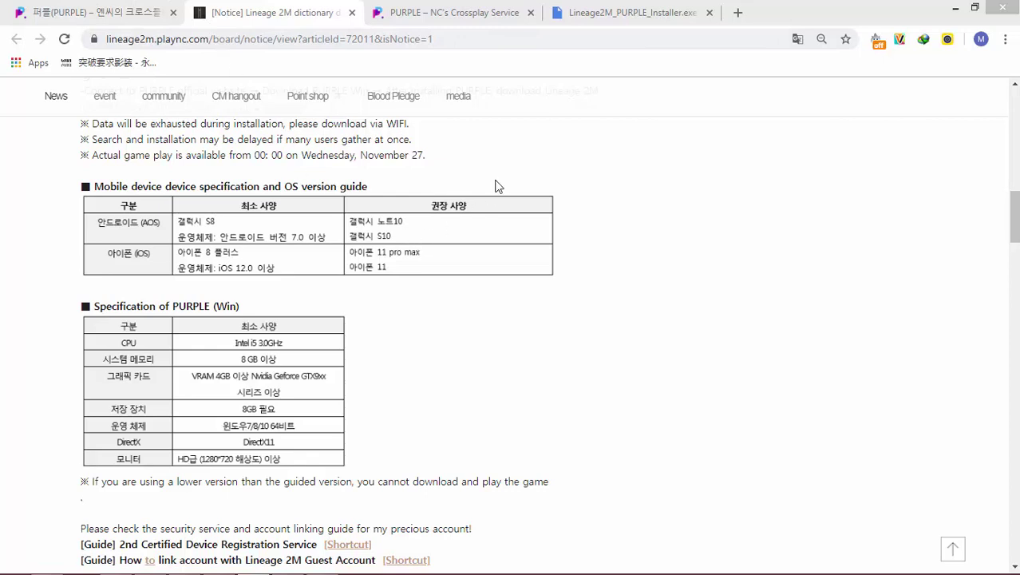
Step: Scroll the Lineage 2M notice down to the PURPLE (Win) minimum specification table
{"action": "left_click", "coordinate": [481, 363]}
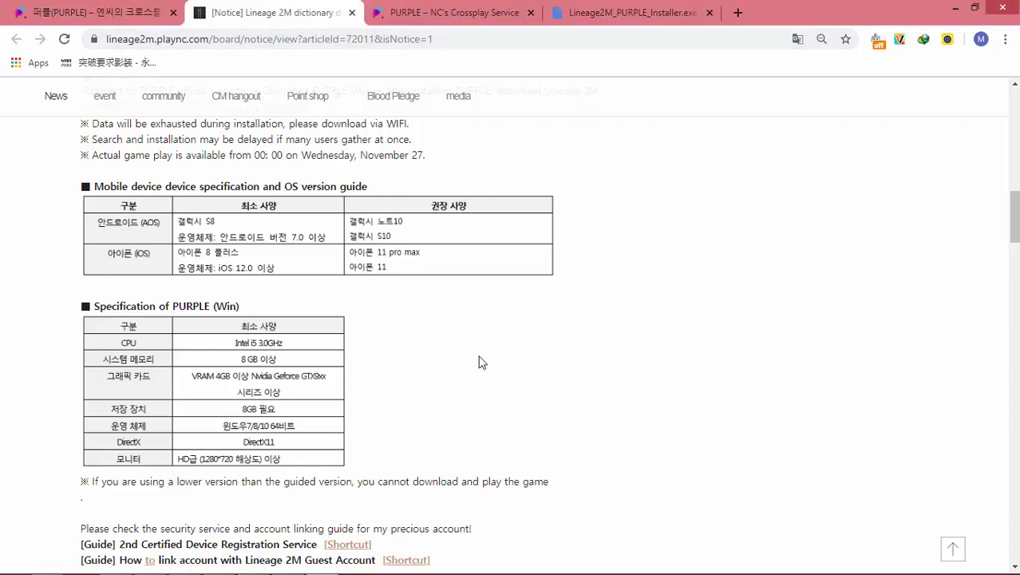
{"action": "scroll", "coordinate": [479, 361], "scroll_direction": "down", "scroll_amount": 1}
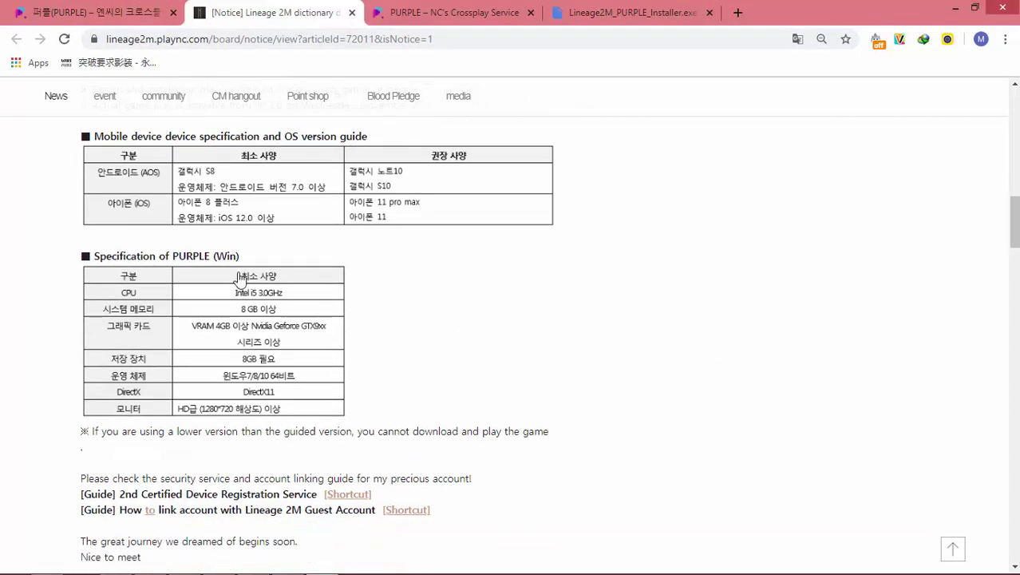
{"action": "scroll", "coordinate": [433, 338], "scroll_direction": "down", "scroll_amount": 1}
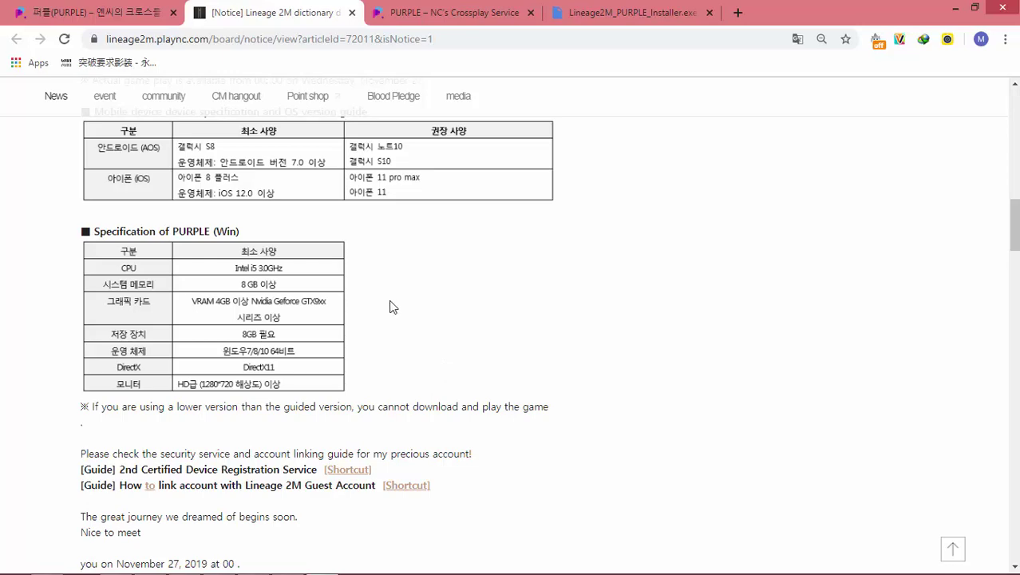
Step: Run PurpleInstaller_0_9_0_225.exe from Internet Download Manager's download list
{"action": "left_click", "coordinate": [64, 13]}
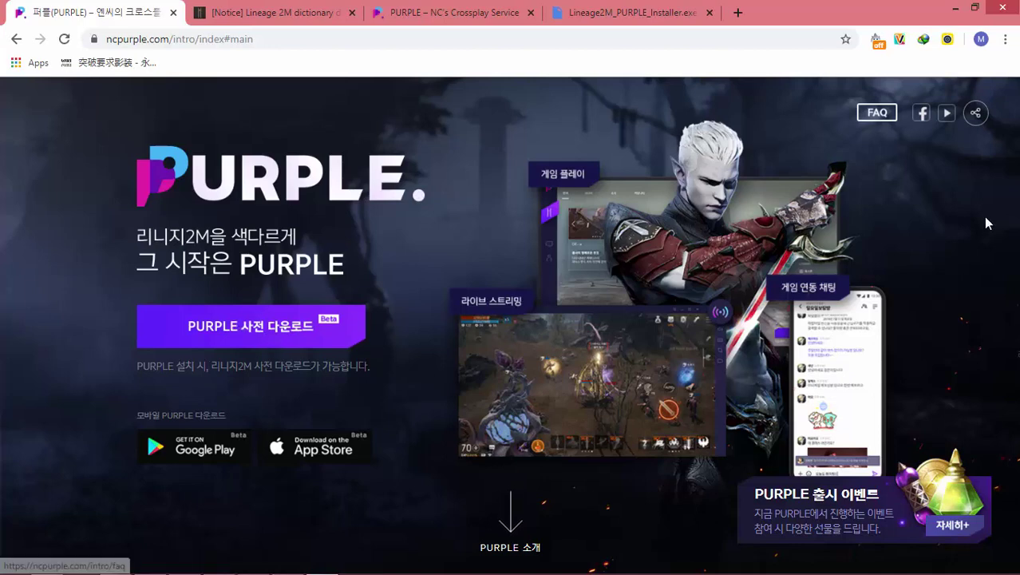
{"action": "left_click", "coordinate": [896, 564]}
{"action": "left_click", "coordinate": [896, 442]}
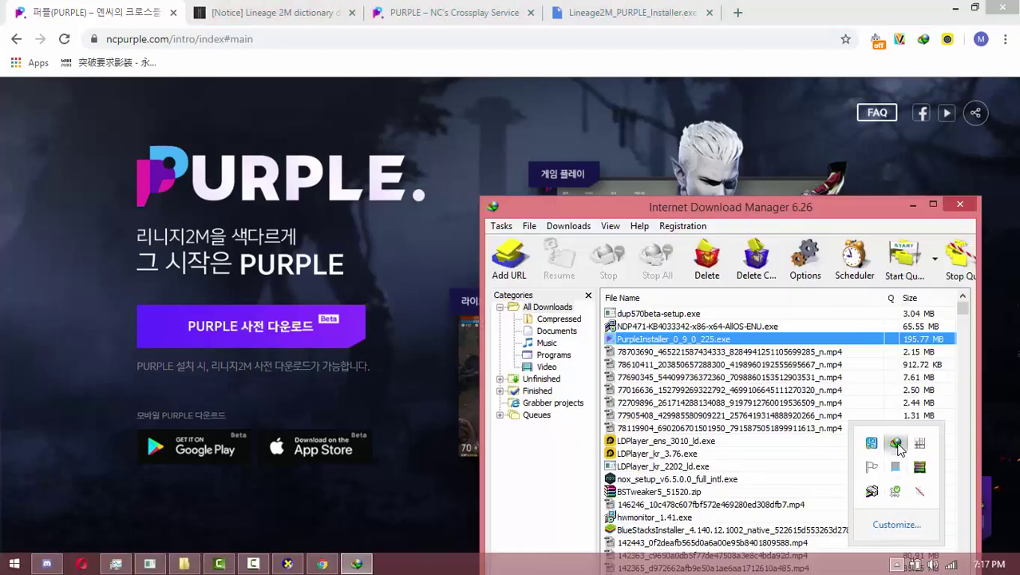
{"action": "right_click", "coordinate": [660, 337]}
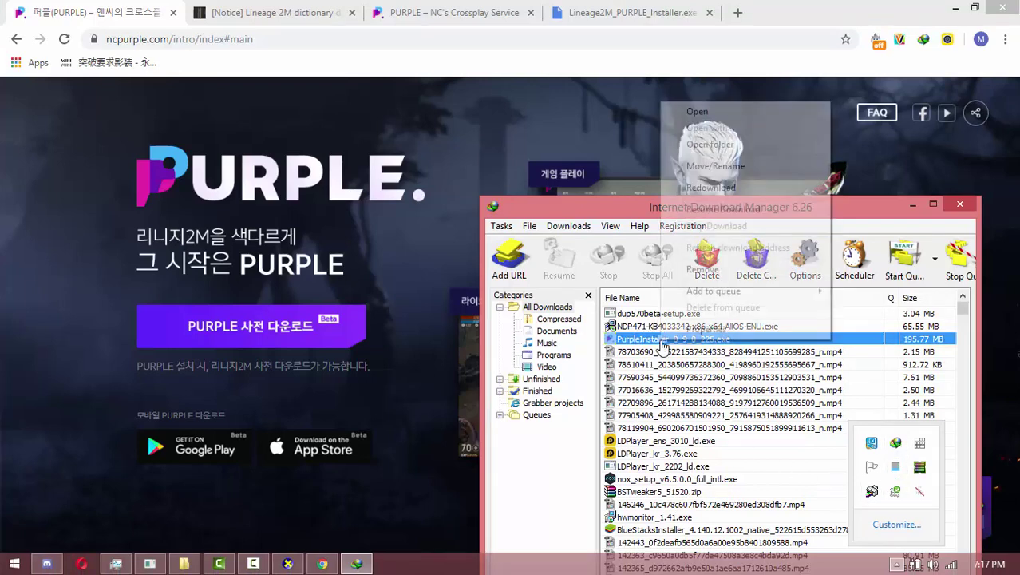
{"action": "left_click", "coordinate": [724, 142]}
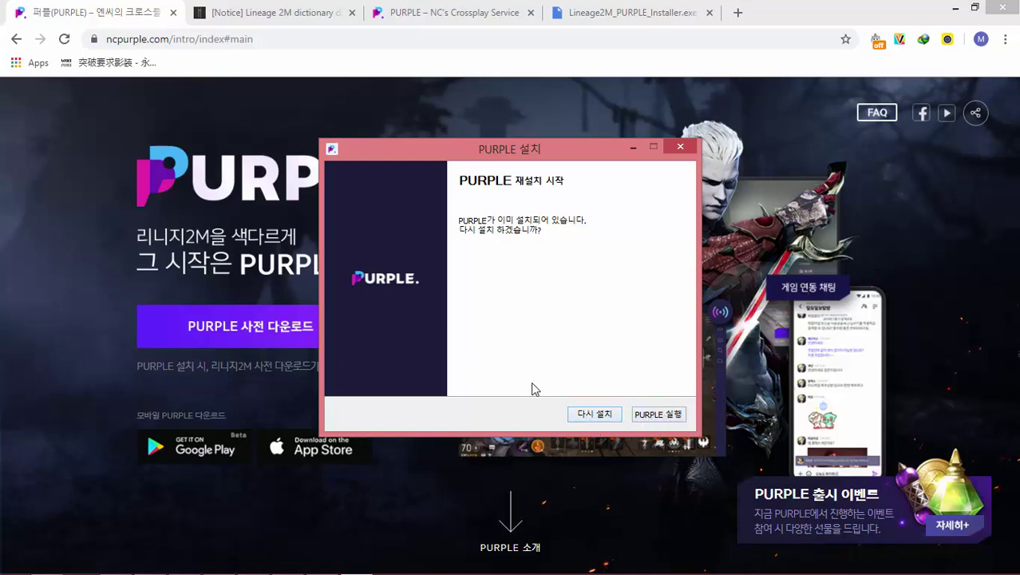
Step: Choose to reinstall PURPLE and accept the terms of service
{"action": "left_click", "coordinate": [597, 414]}
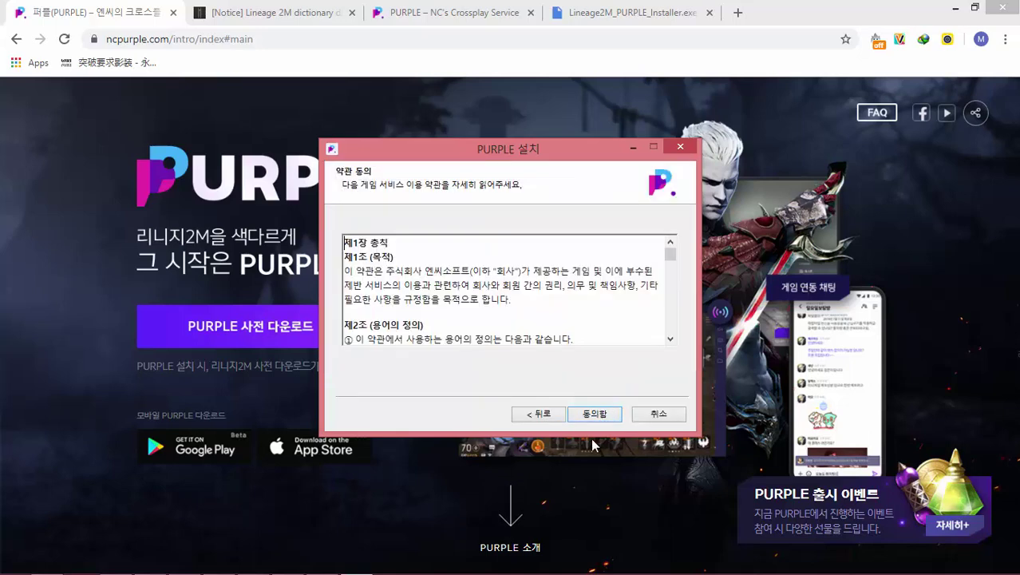
{"action": "scroll", "coordinate": [464, 292], "scroll_direction": "down", "scroll_amount": 10}
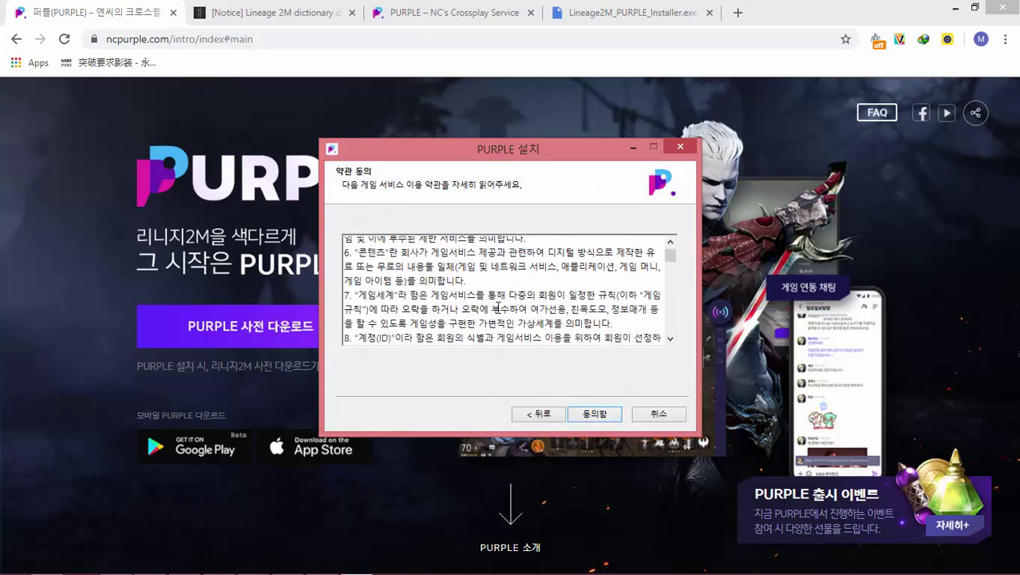
{"action": "scroll", "coordinate": [669, 263], "scroll_direction": "down", "scroll_amount": 2}
{"action": "scroll", "coordinate": [670, 259], "scroll_direction": "up", "scroll_amount": 12}
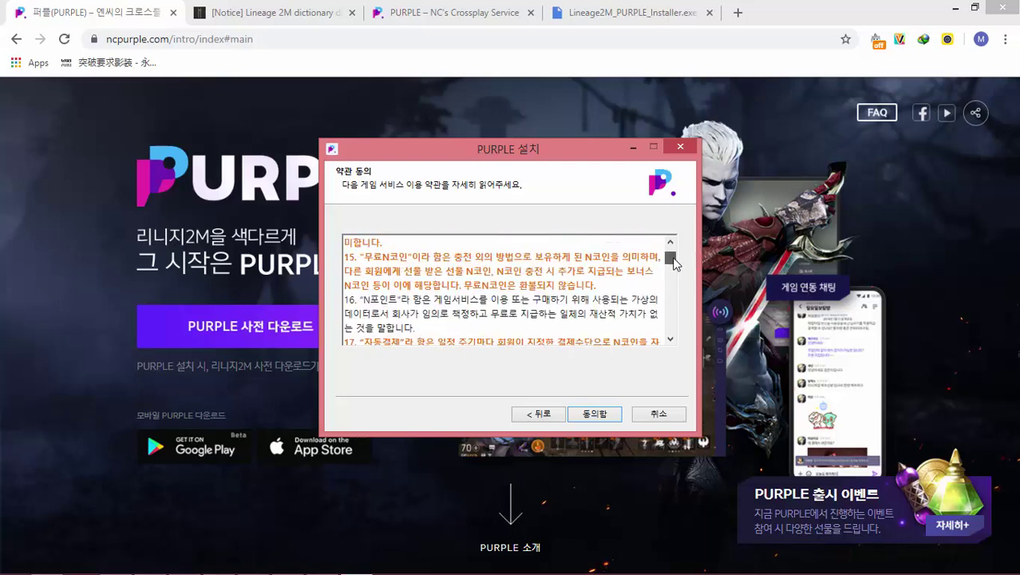
{"action": "left_click", "coordinate": [594, 415]}
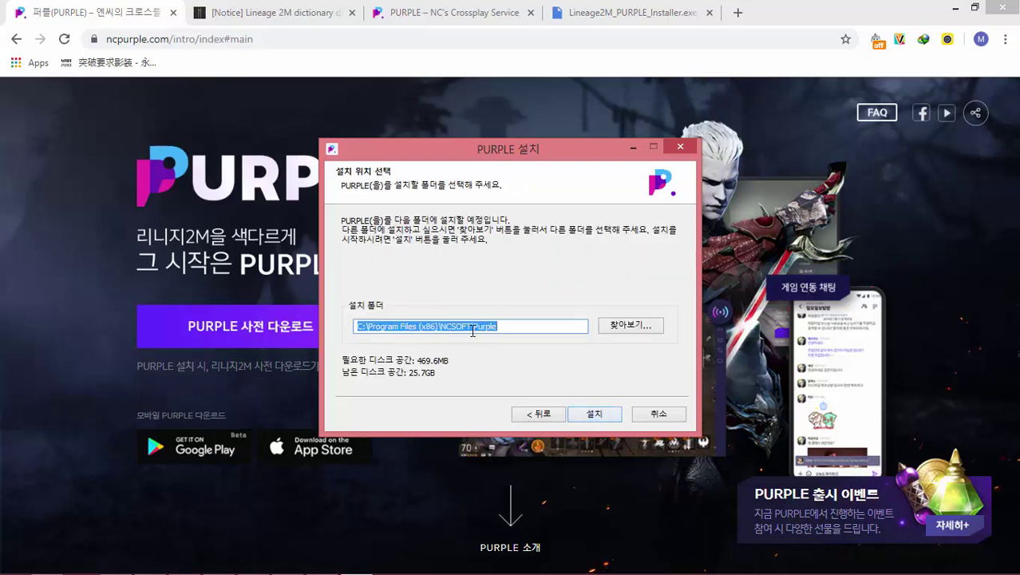
Step: Install PURPLE into the default C:\Program Files (x86)\NCSOFT\Purple folder and view the installation details
{"action": "left_click", "coordinate": [615, 333]}
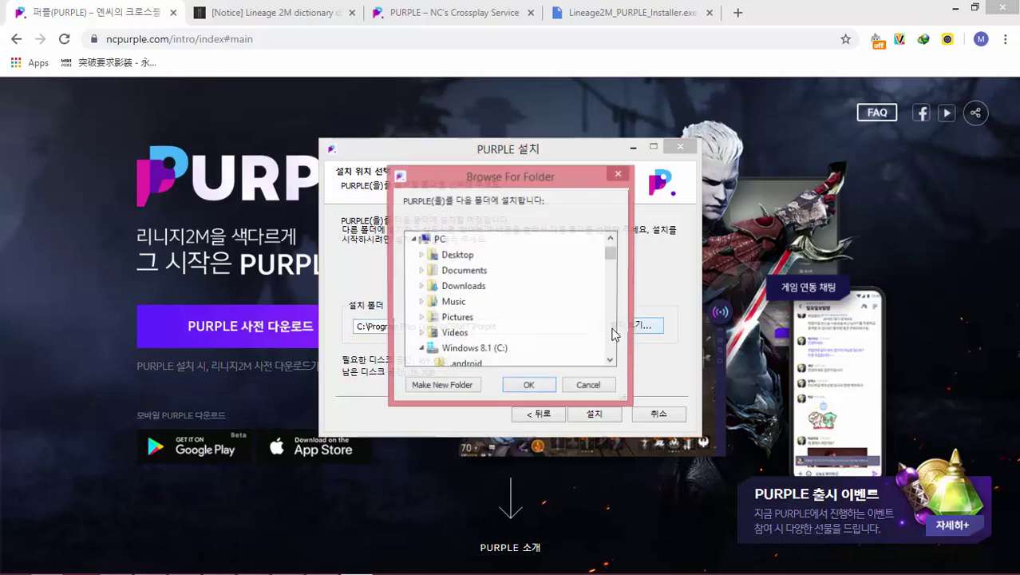
{"action": "left_click", "coordinate": [591, 386]}
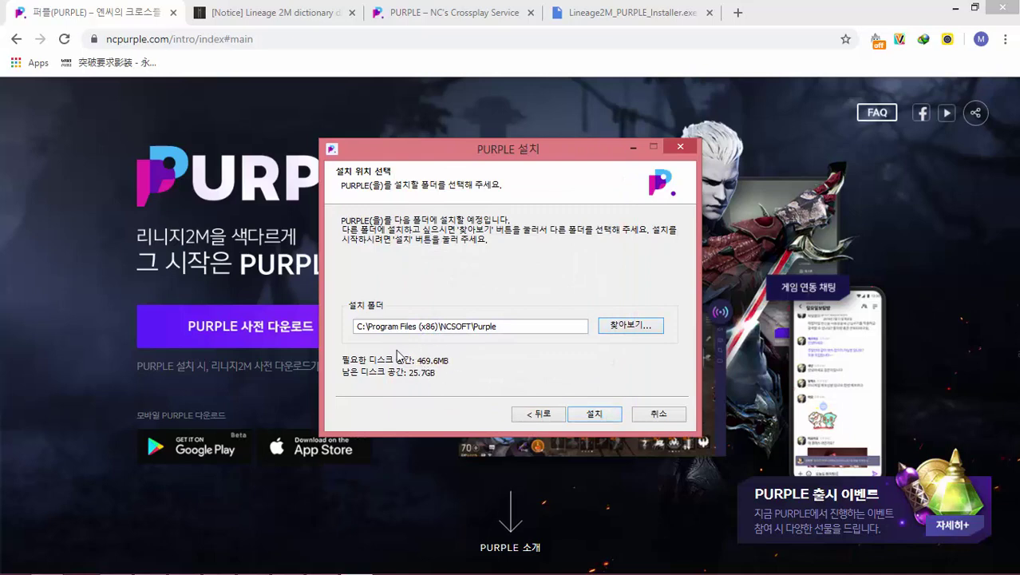
{"action": "left_click", "coordinate": [591, 415]}
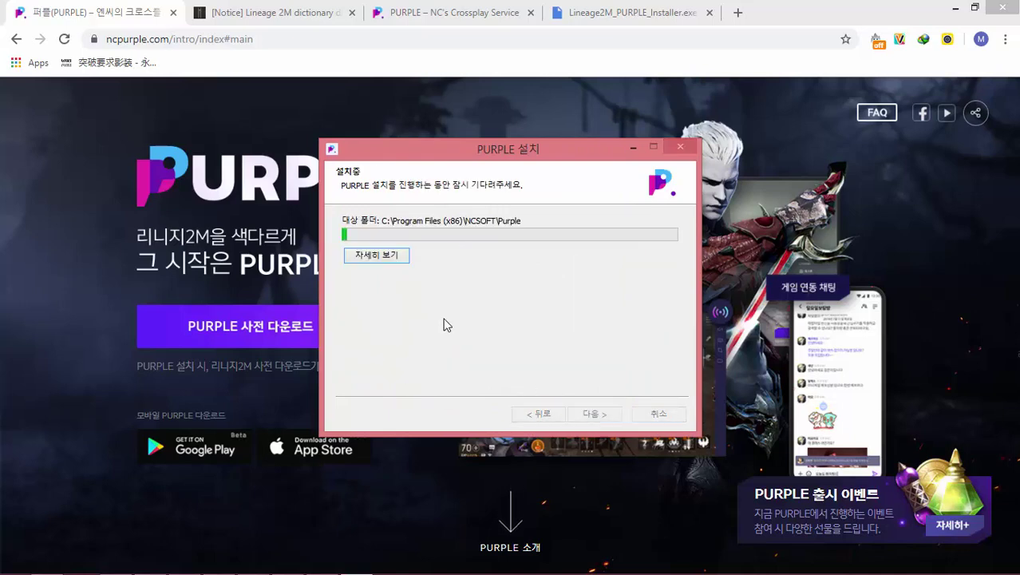
{"action": "left_click", "coordinate": [378, 256]}
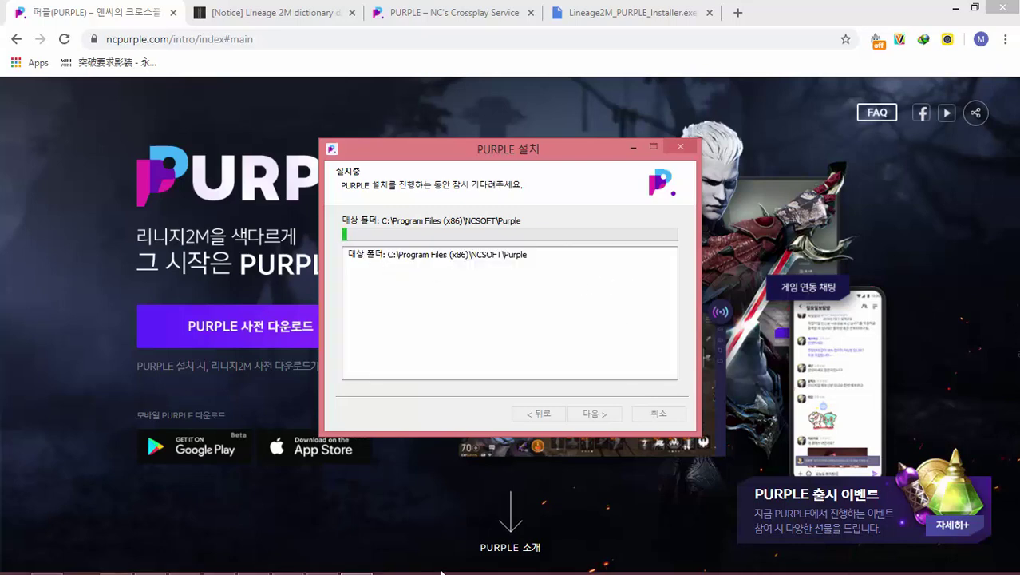
{"action": "left_click", "coordinate": [420, 365]}
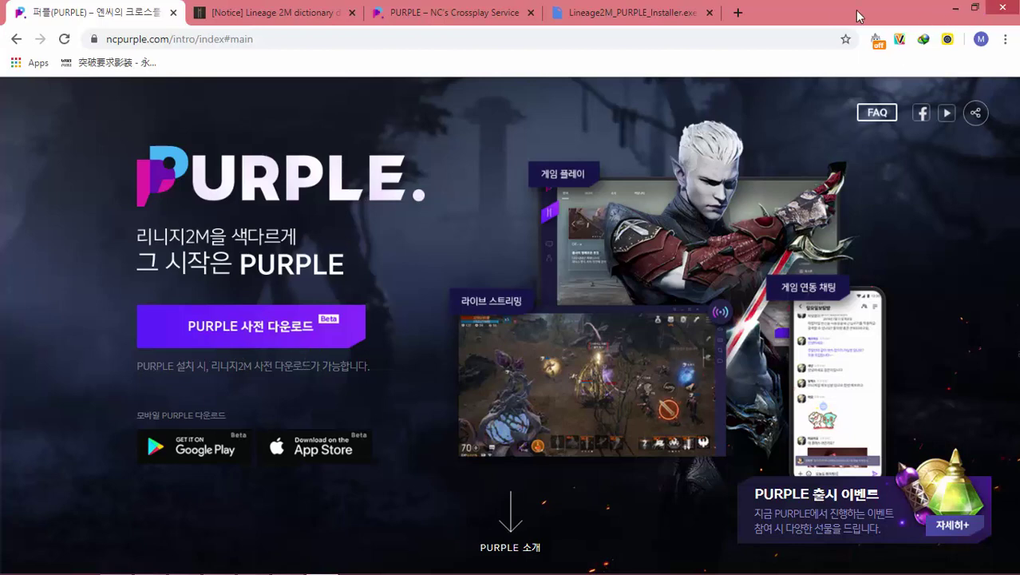
Step: Launch PURPLE from the desktop and sign in with a Google account
{"action": "left_click", "coordinate": [957, 8]}
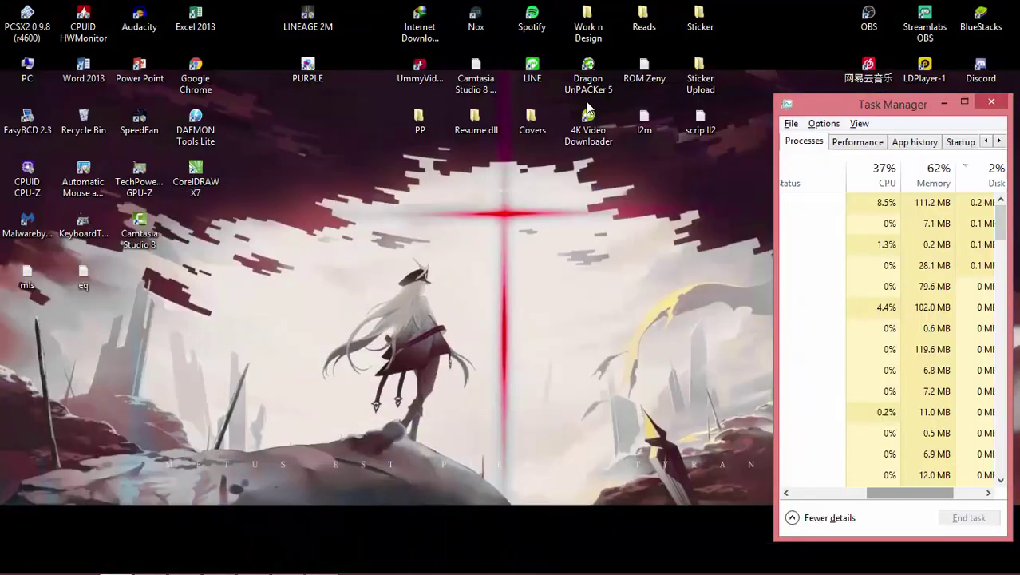
{"action": "double_click", "coordinate": [307, 69]}
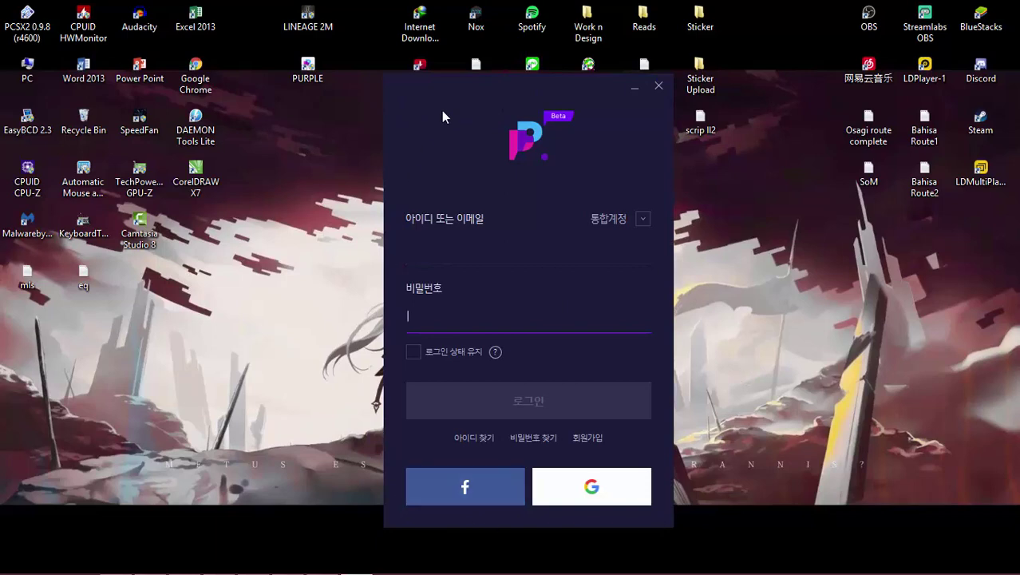
{"action": "left_click", "coordinate": [443, 250]}
{"action": "left_click", "coordinate": [446, 316]}
{"action": "left_click", "coordinate": [447, 250]}
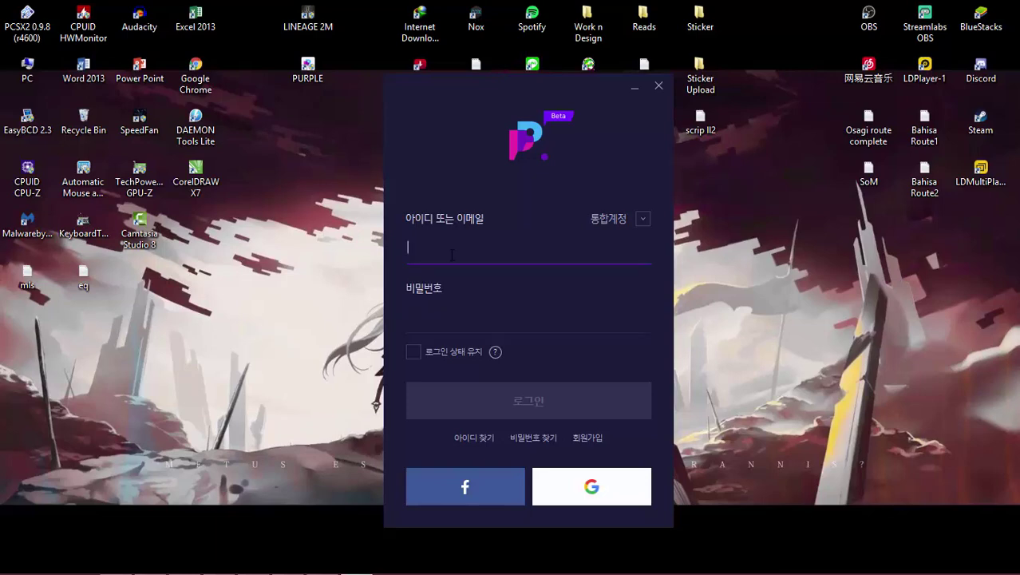
{"action": "left_click", "coordinate": [515, 326]}
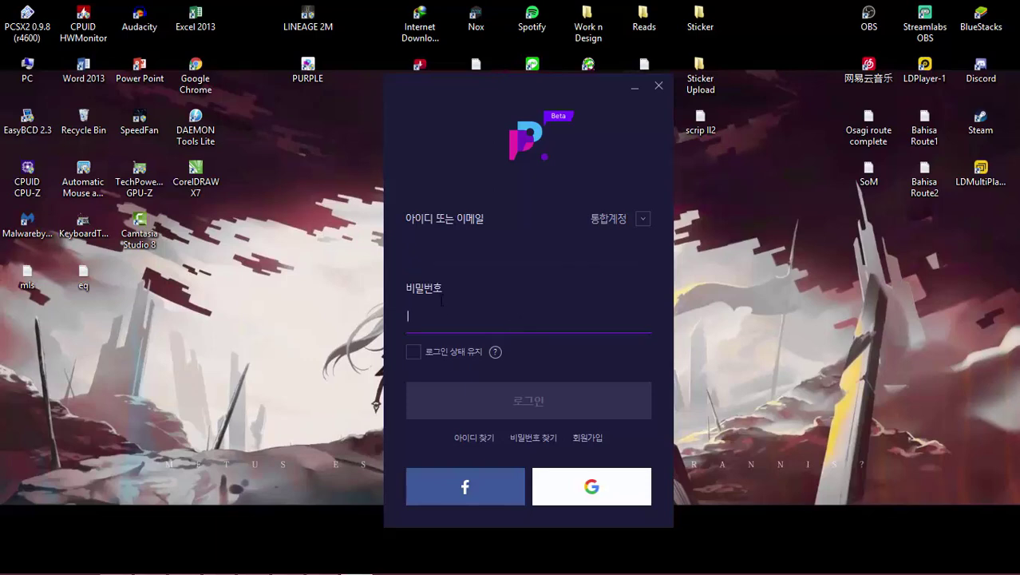
{"action": "left_click", "coordinate": [427, 250]}
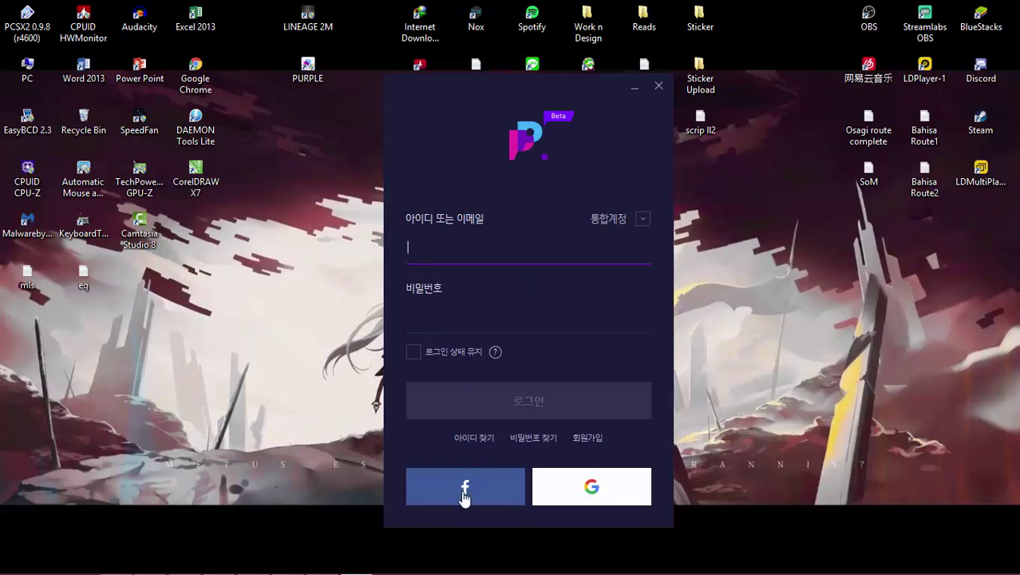
{"action": "left_click", "coordinate": [592, 489]}
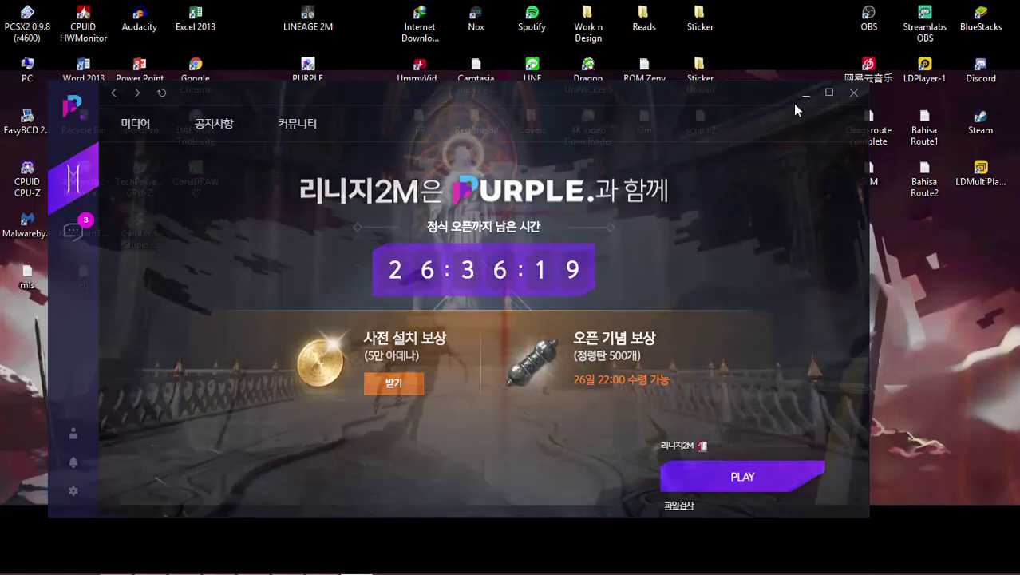
Step: Minimise the PURPLE launcher once the Lineage 2M countdown page has loaded
{"action": "left_click", "coordinate": [805, 95]}
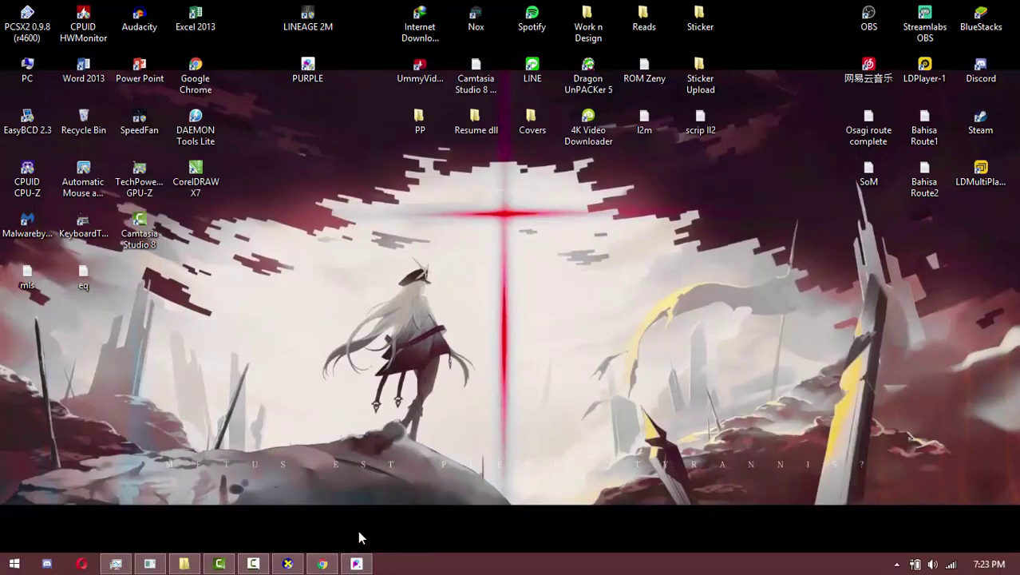
Step: Restore Chrome on the Lineage2M_PURPLE_Installer.exe Google Drive page, then switch to Local Disk (D:)
{"action": "left_click", "coordinate": [322, 563]}
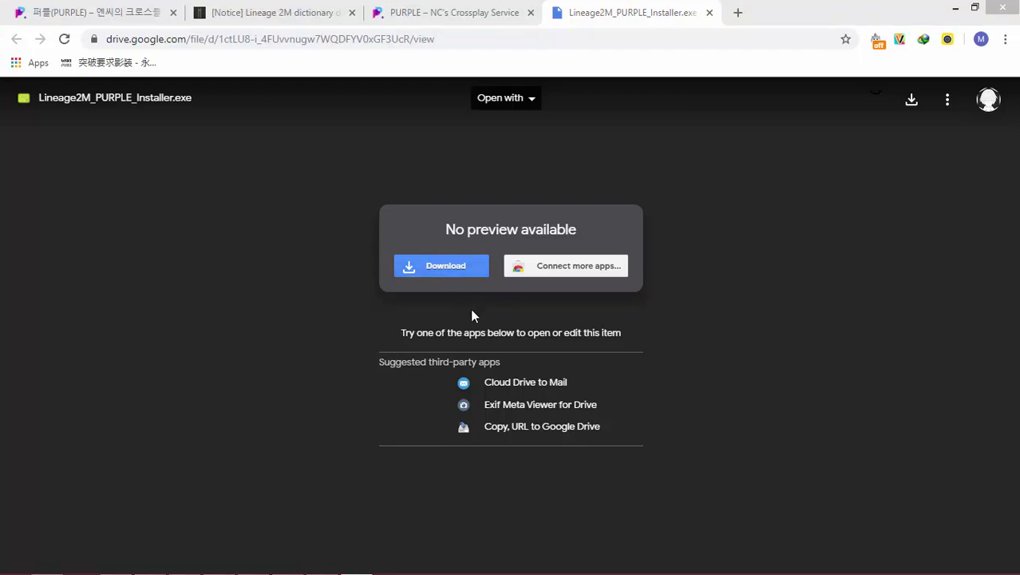
{"action": "key", "text": "alt+Tab"}
{"action": "key", "text": "alt+Tab"}
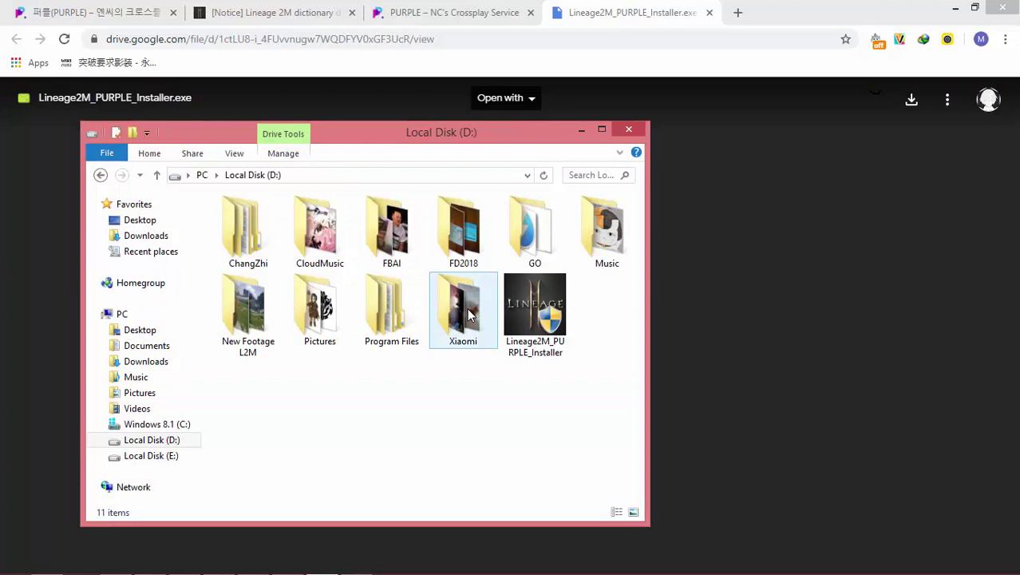
Step: Check the Lineage2M_PURPLE_Installer file's run options without launching it, then dismiss the browser
{"action": "left_click", "coordinate": [534, 308]}
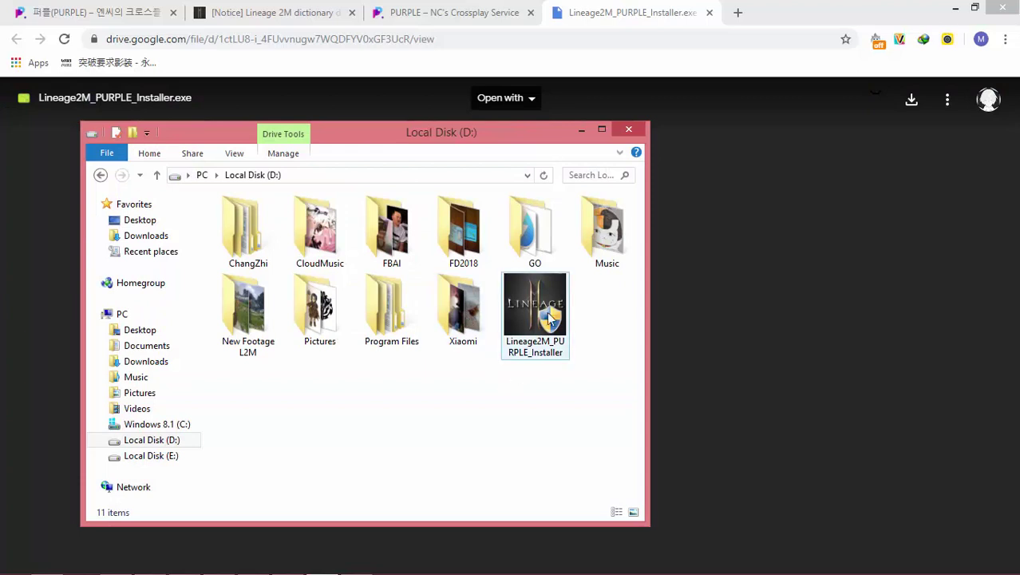
{"action": "right_click", "coordinate": [537, 317]}
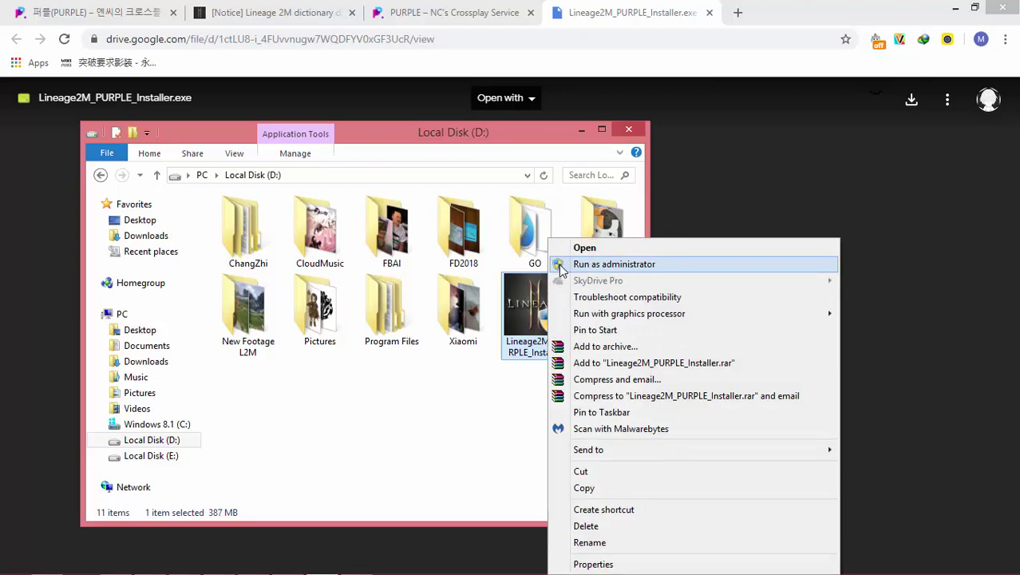
{"action": "left_click", "coordinate": [488, 462]}
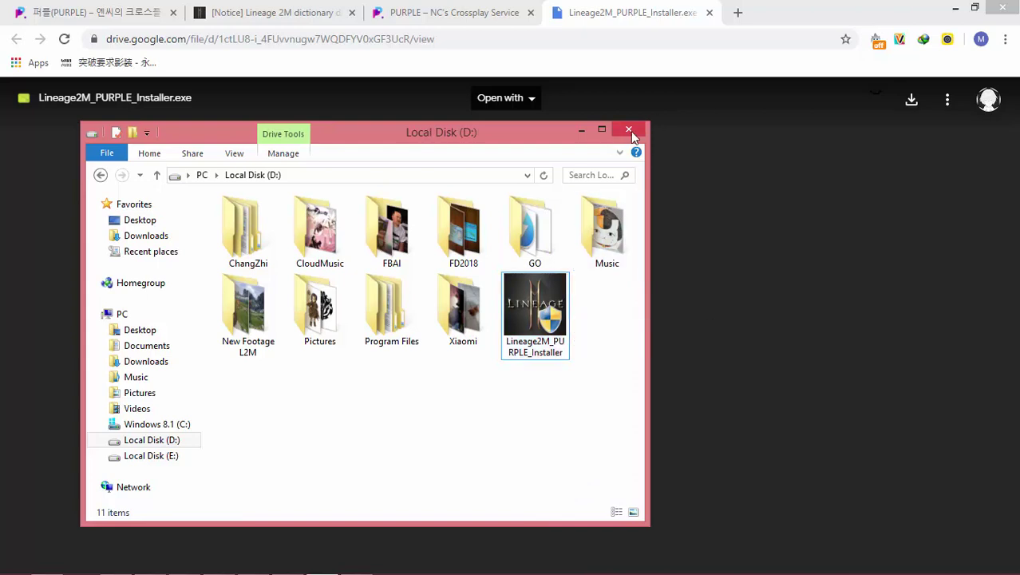
{"action": "left_click", "coordinate": [939, 14]}
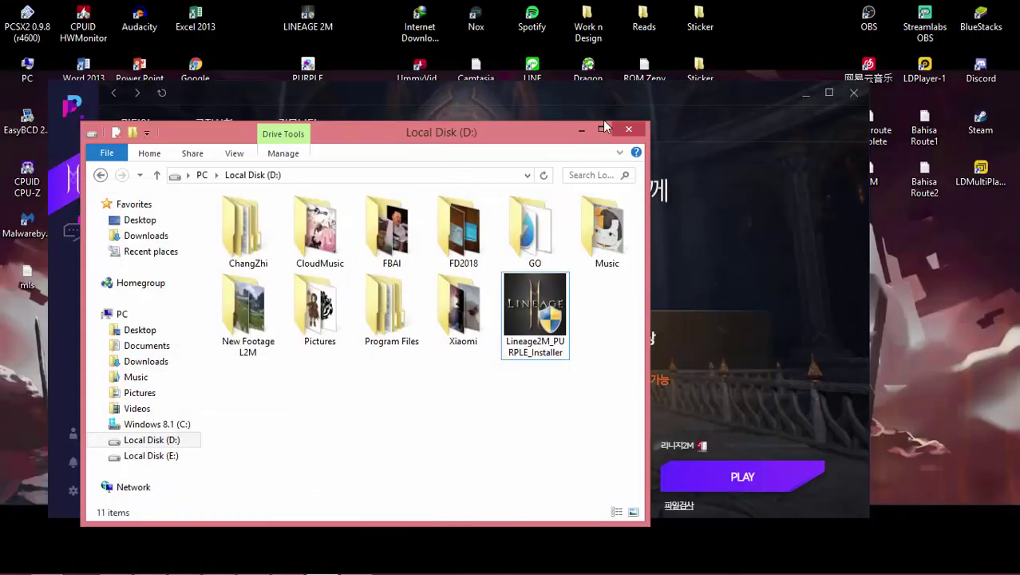
{"action": "left_click", "coordinate": [628, 129]}
{"action": "left_click", "coordinate": [806, 92]}
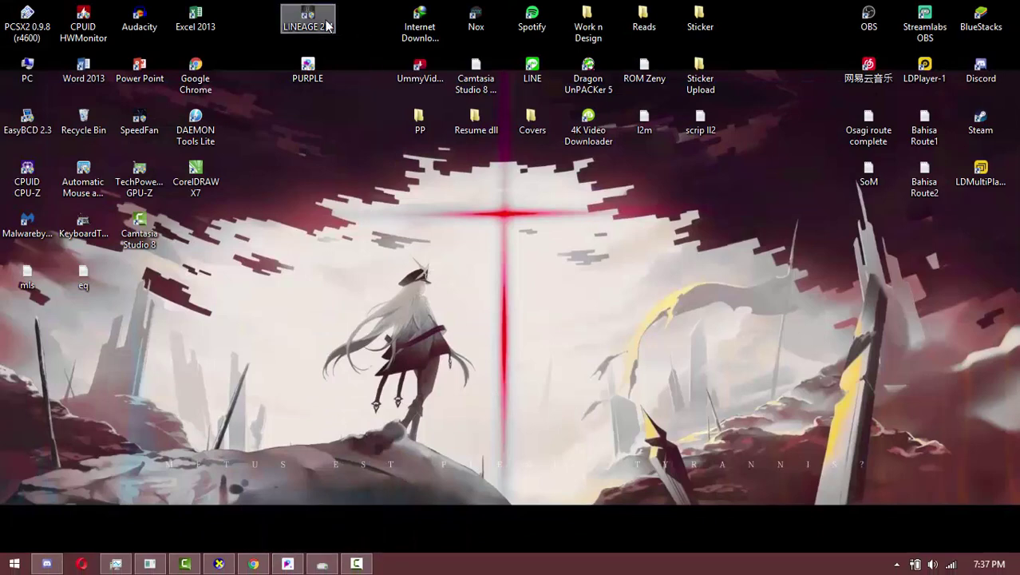
{"action": "left_click", "coordinate": [277, 565]}
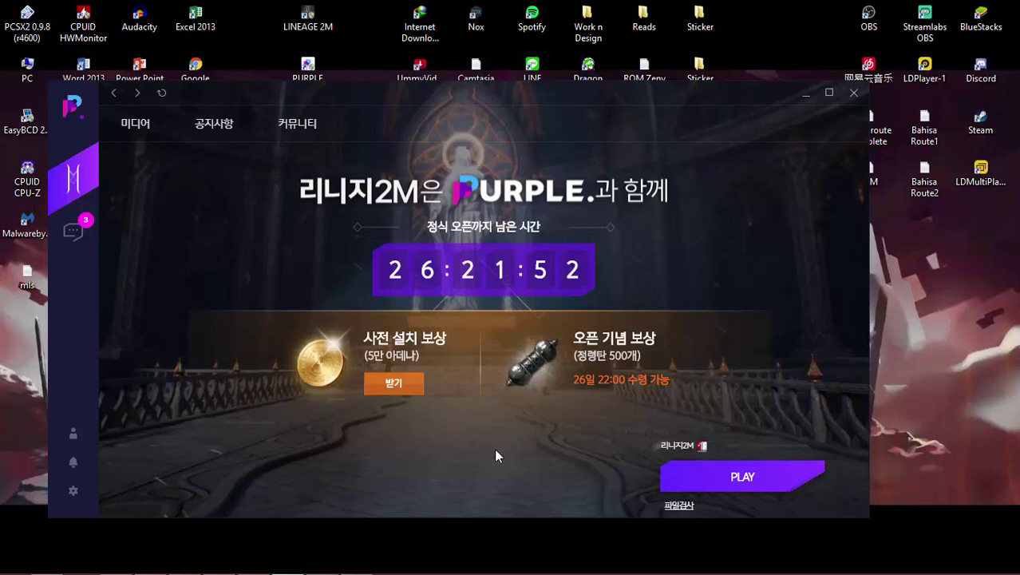
{"action": "key", "text": "alt+Tab"}
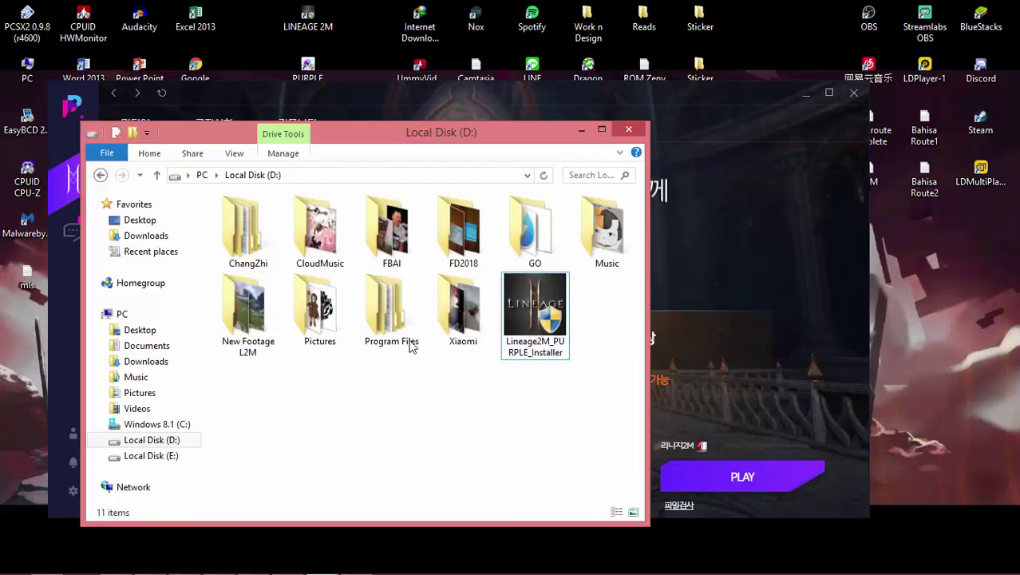
Step: Open the New Footage L2M folder and view the eqwe and sss screenshots in Photo Viewer
{"action": "double_click", "coordinate": [248, 315]}
{"action": "left_click", "coordinate": [449, 363]}
{"action": "scroll", "coordinate": [449, 363], "scroll_direction": "down", "scroll_amount": 4}
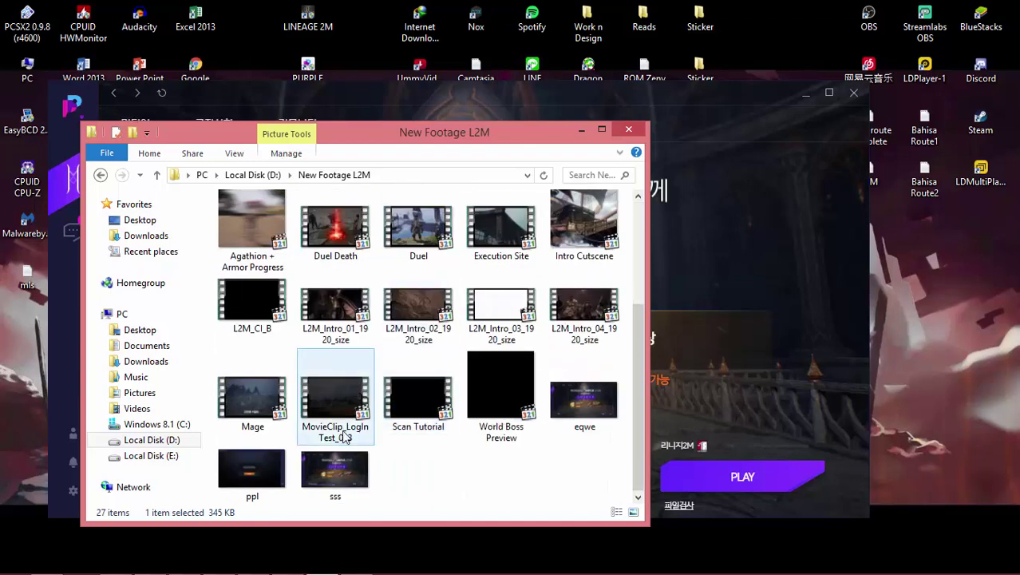
{"action": "double_click", "coordinate": [583, 399]}
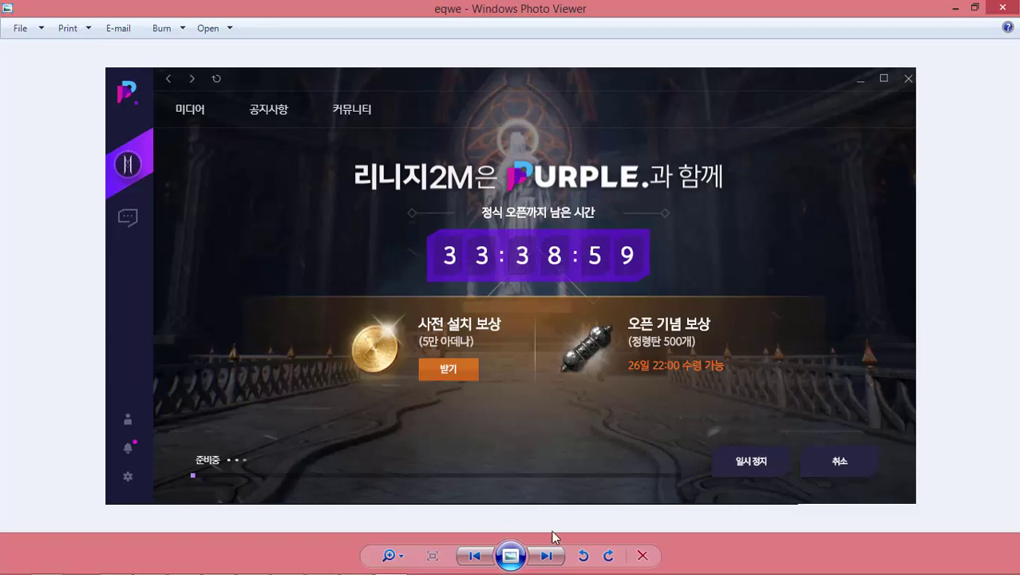
{"action": "left_click", "coordinate": [546, 555]}
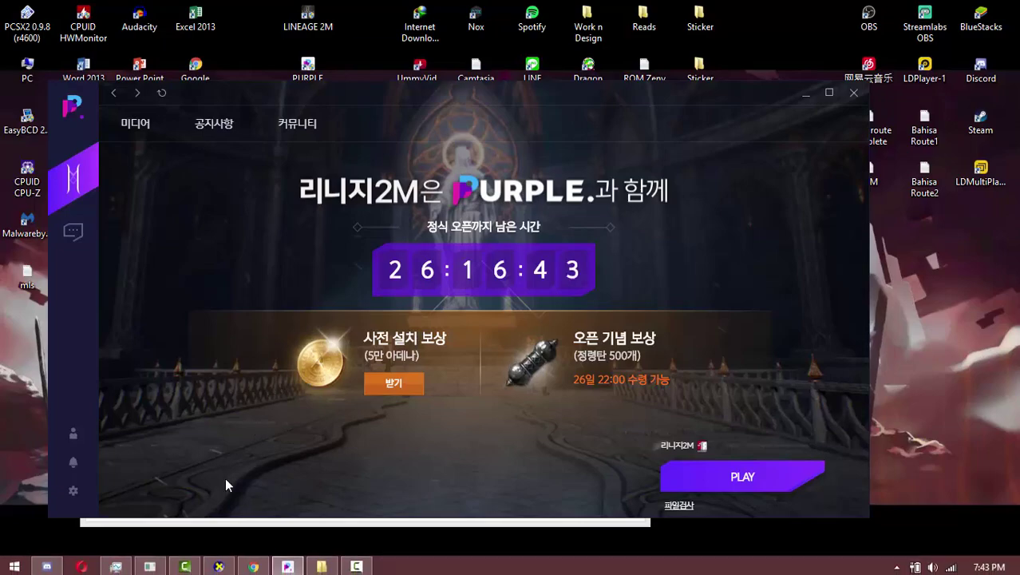
Step: Scroll through the Execution tab's launch-error questions in the ncpurple.com FAQ in Chrome
{"action": "left_click", "coordinate": [252, 563]}
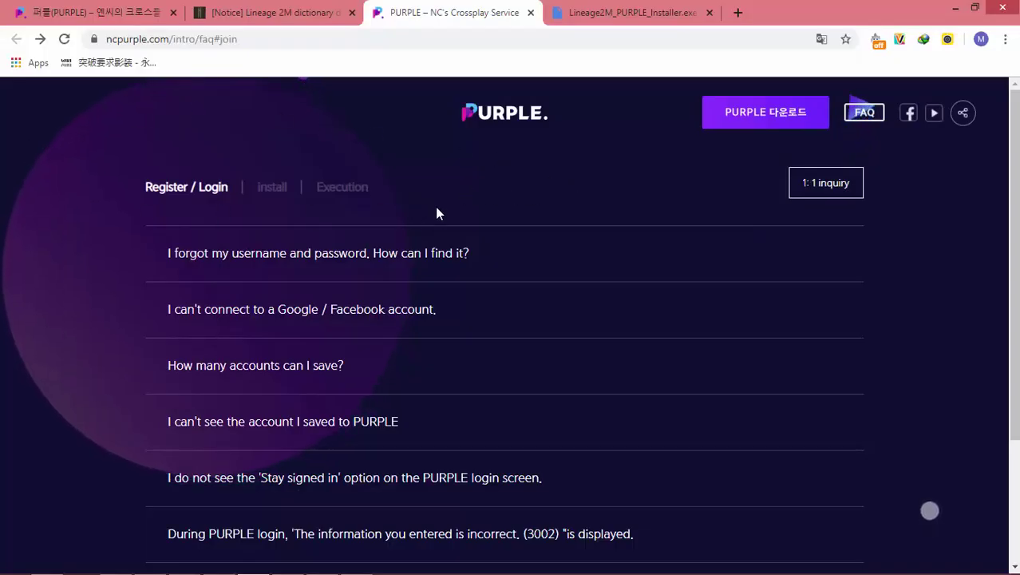
{"action": "scroll", "coordinate": [582, 179], "scroll_direction": "down", "scroll_amount": 2}
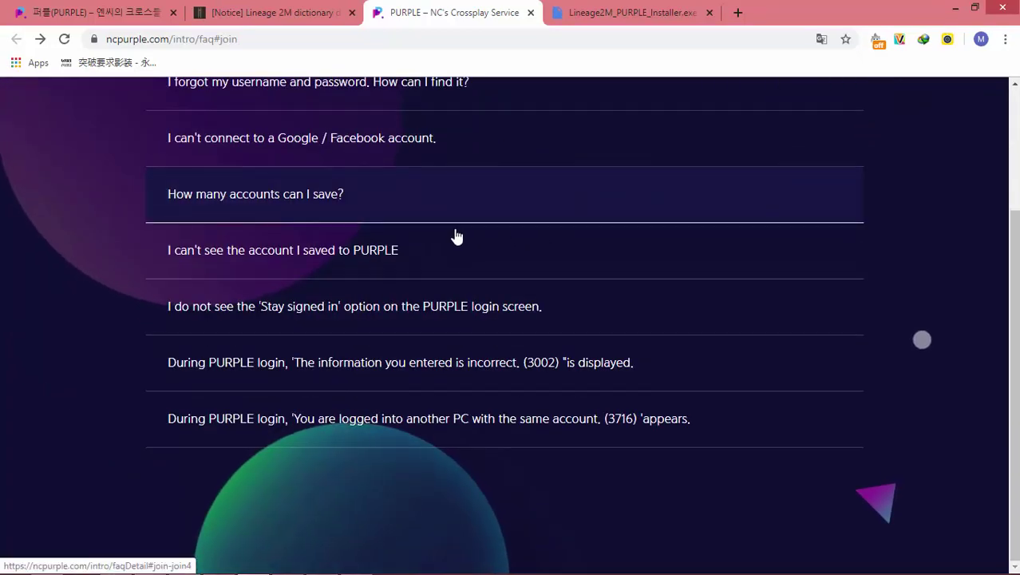
{"action": "scroll", "coordinate": [455, 234], "scroll_direction": "up", "scroll_amount": 2}
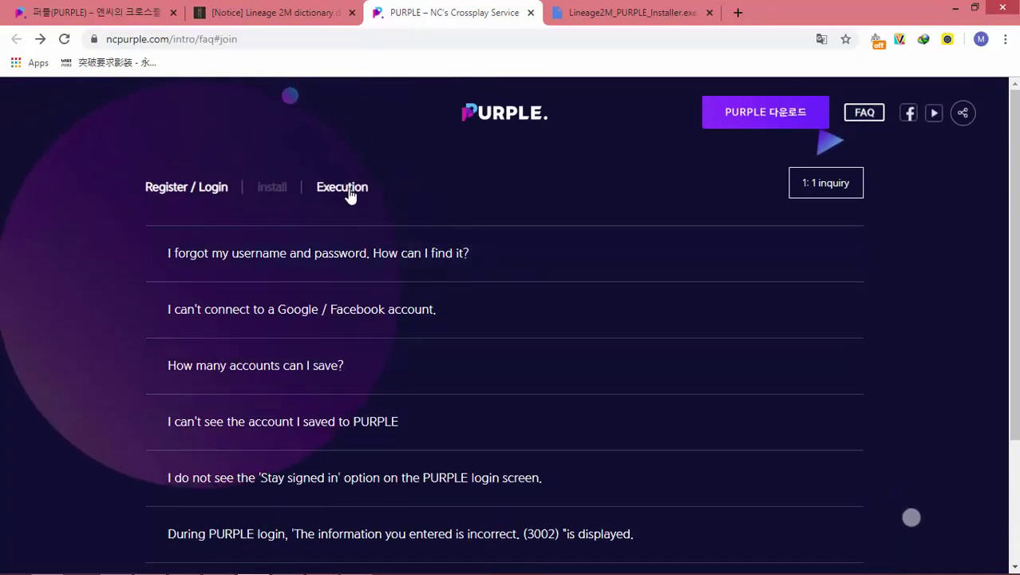
{"action": "left_click", "coordinate": [349, 195]}
{"action": "scroll", "coordinate": [266, 384], "scroll_direction": "down", "scroll_amount": 2}
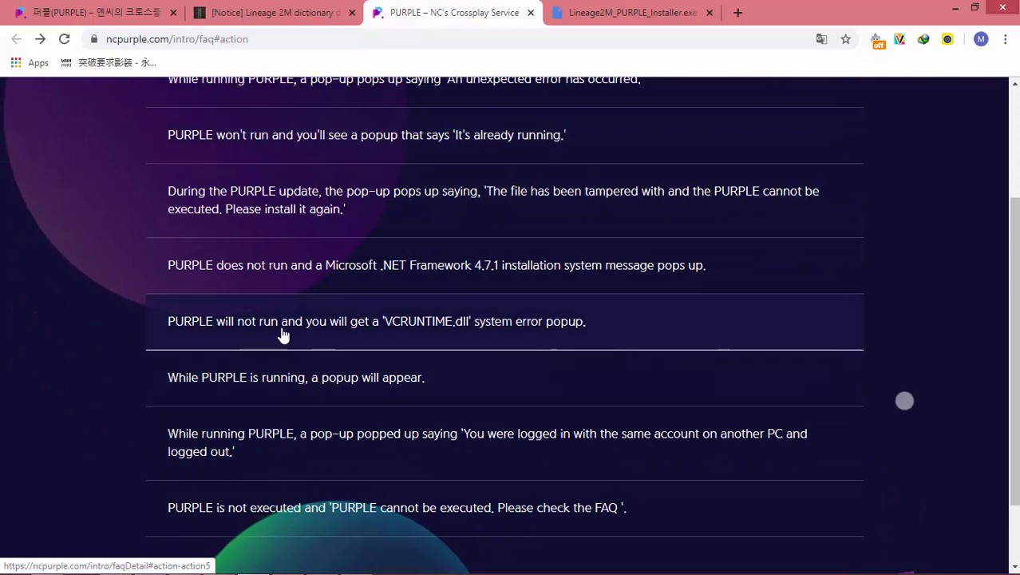
{"action": "scroll", "coordinate": [289, 349], "scroll_direction": "up", "scroll_amount": 2}
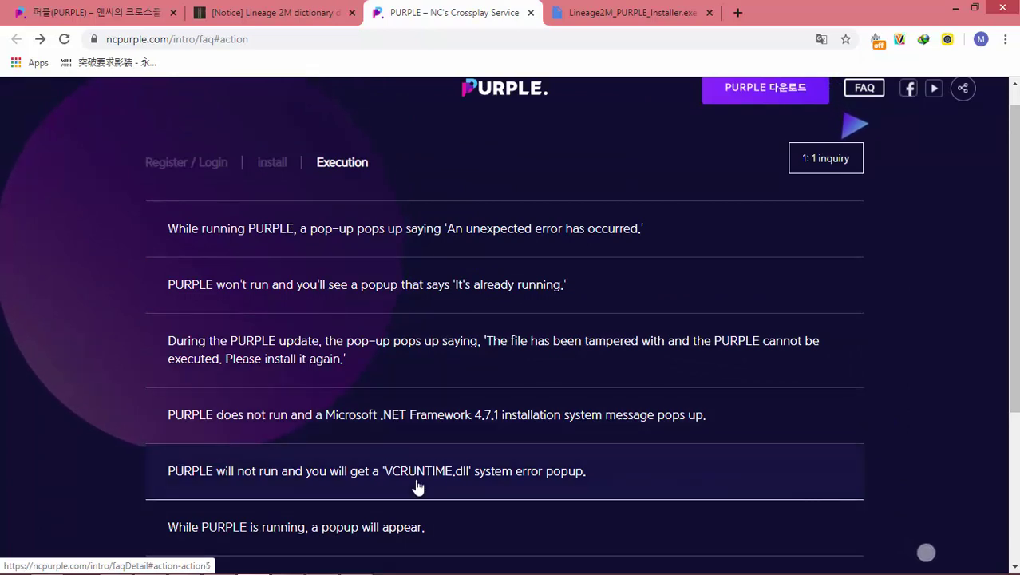
{"action": "scroll", "coordinate": [359, 503], "scroll_direction": "down", "scroll_amount": 1}
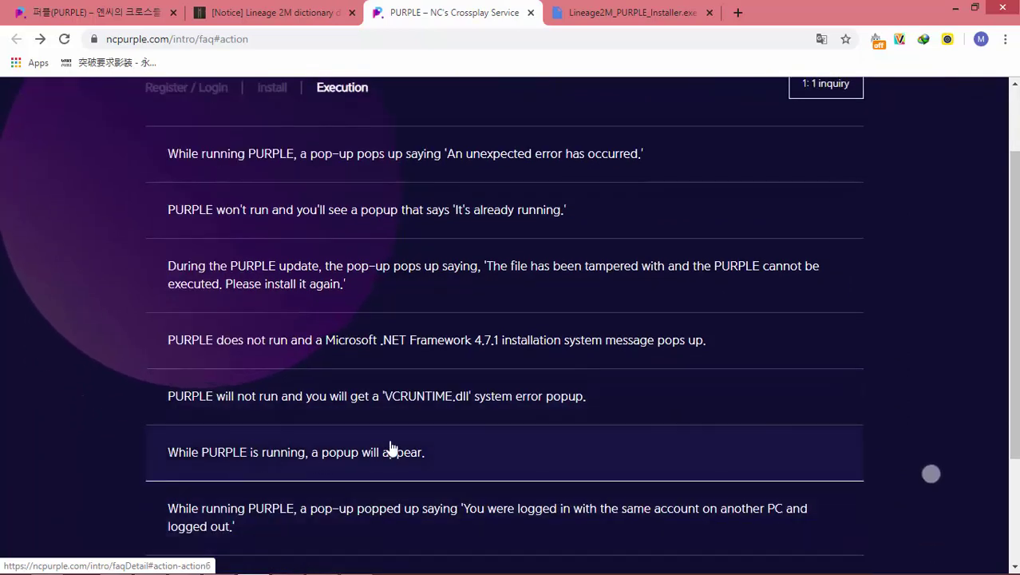
{"action": "scroll", "coordinate": [525, 288], "scroll_direction": "up", "scroll_amount": 1}
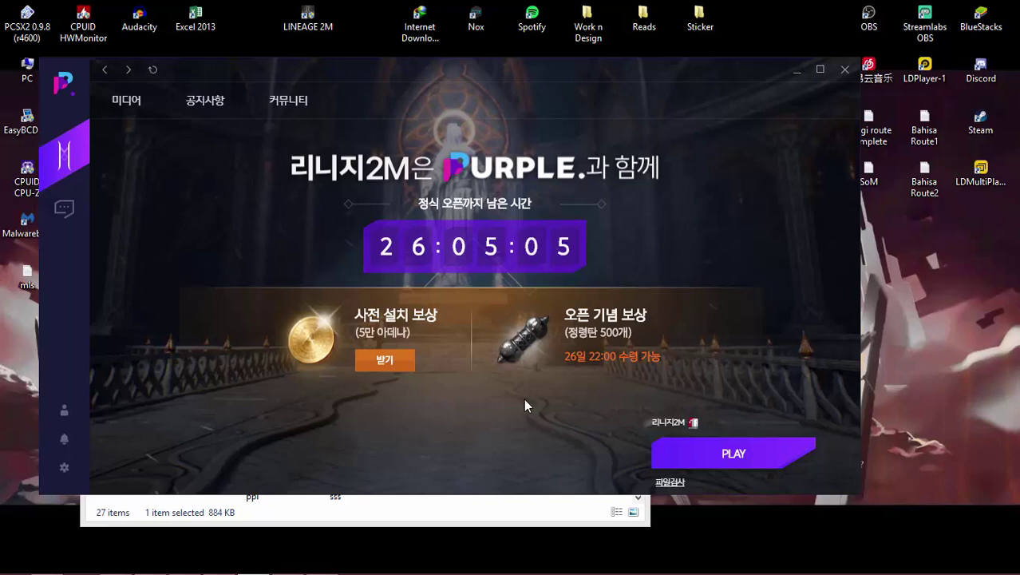
Step: Close the PURPLE launcher and view the Archangel Orb screenshot in Photo Viewer
{"action": "left_click", "coordinate": [844, 71]}
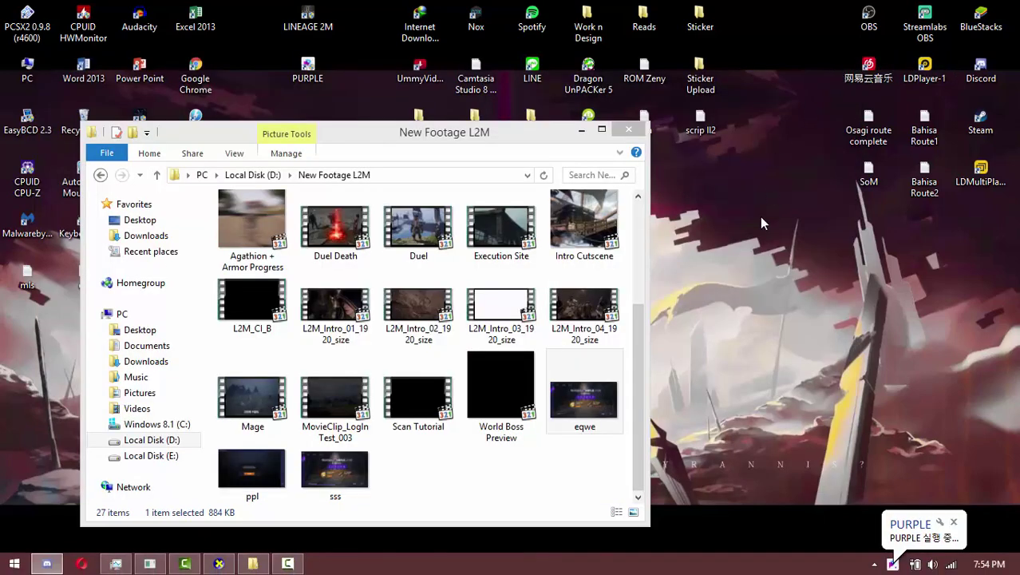
{"action": "left_click", "coordinate": [500, 487]}
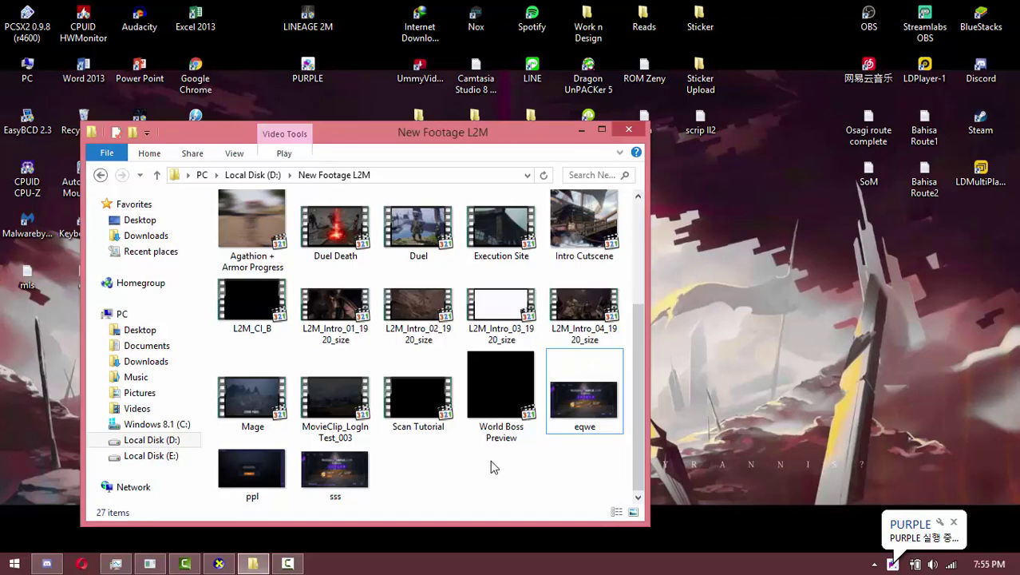
{"action": "scroll", "coordinate": [492, 467], "scroll_direction": "up", "scroll_amount": 3}
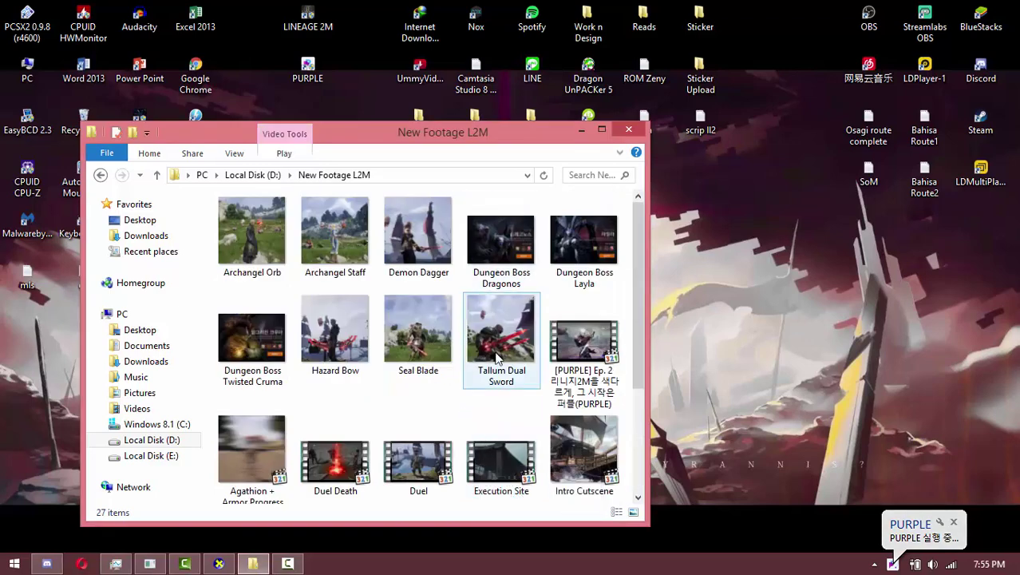
{"action": "double_click", "coordinate": [224, 251]}
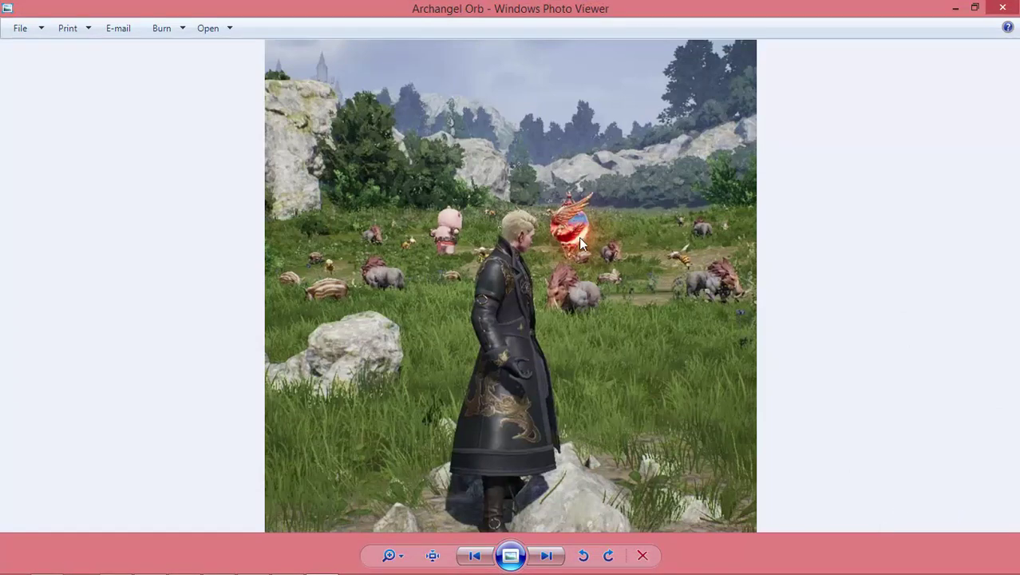
Step: Move from Archangel Orb past Archangel Staff to the Demon Dagger screenshot
{"action": "scroll", "coordinate": [579, 237], "scroll_direction": "down", "scroll_amount": 1}
{"action": "scroll", "coordinate": [578, 237], "scroll_direction": "up", "scroll_amount": 1}
{"action": "left_click", "coordinate": [547, 556]}
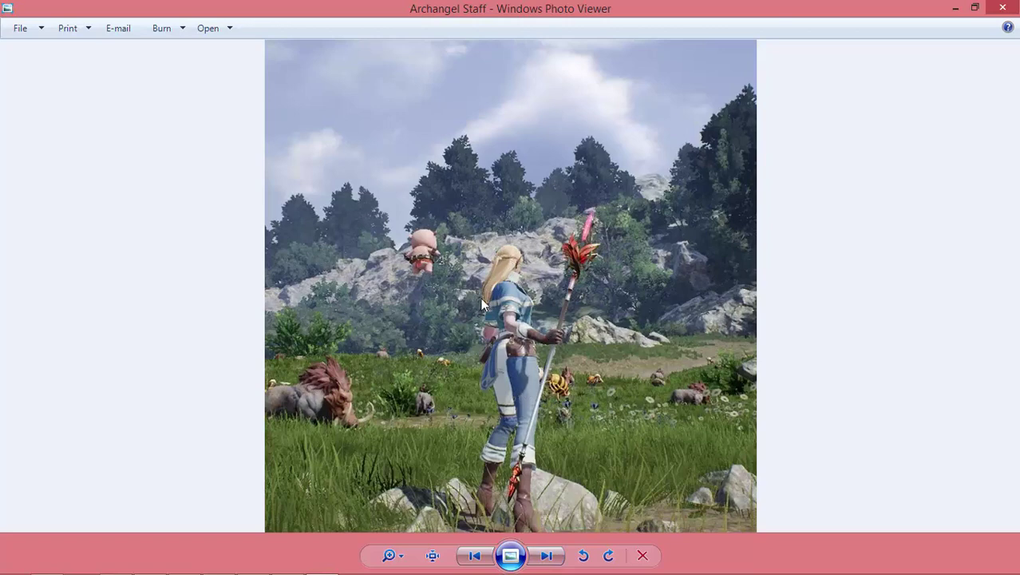
{"action": "left_click", "coordinate": [547, 557]}
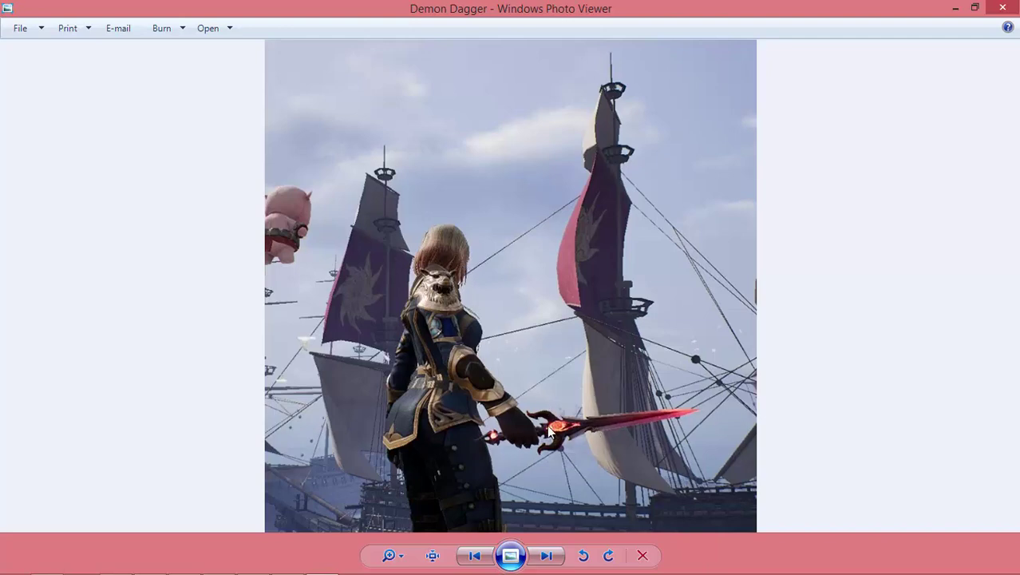
Step: Show the Hazard Bow, Seal Blade, then Tallum Dual Sword weapon screenshots in turn
{"action": "left_click", "coordinate": [547, 557]}
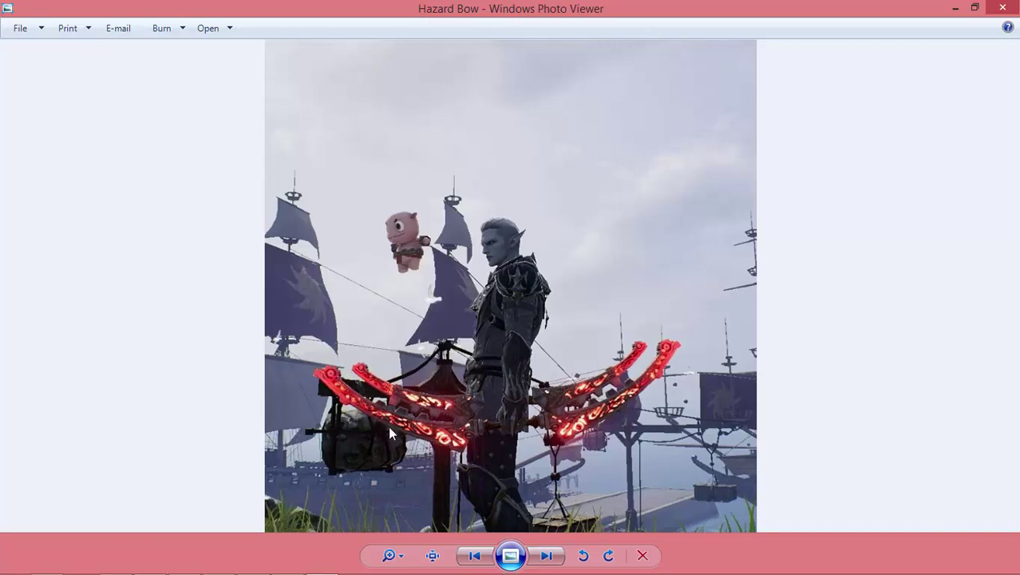
{"action": "left_click", "coordinate": [549, 554]}
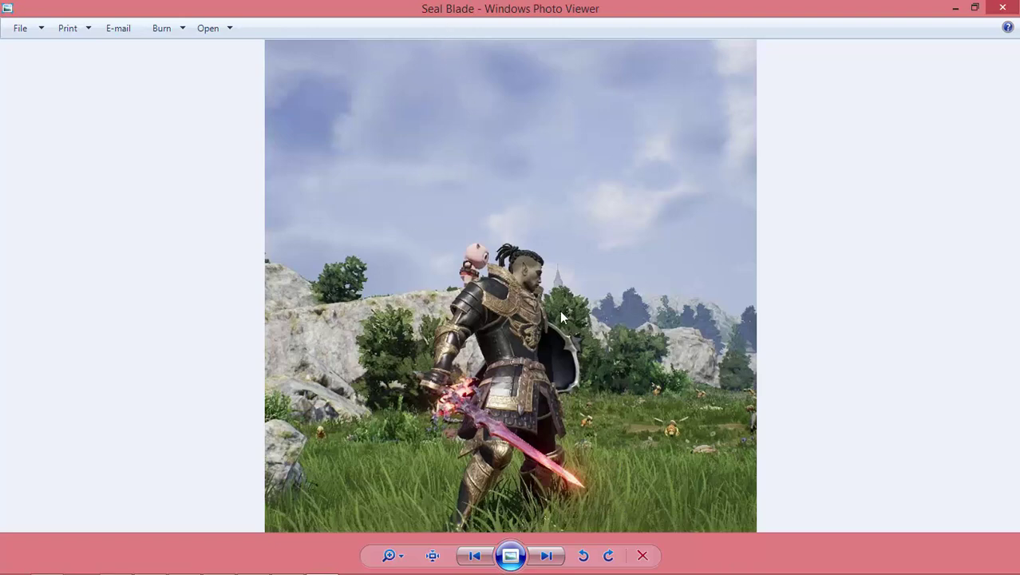
{"action": "left_click", "coordinate": [548, 554]}
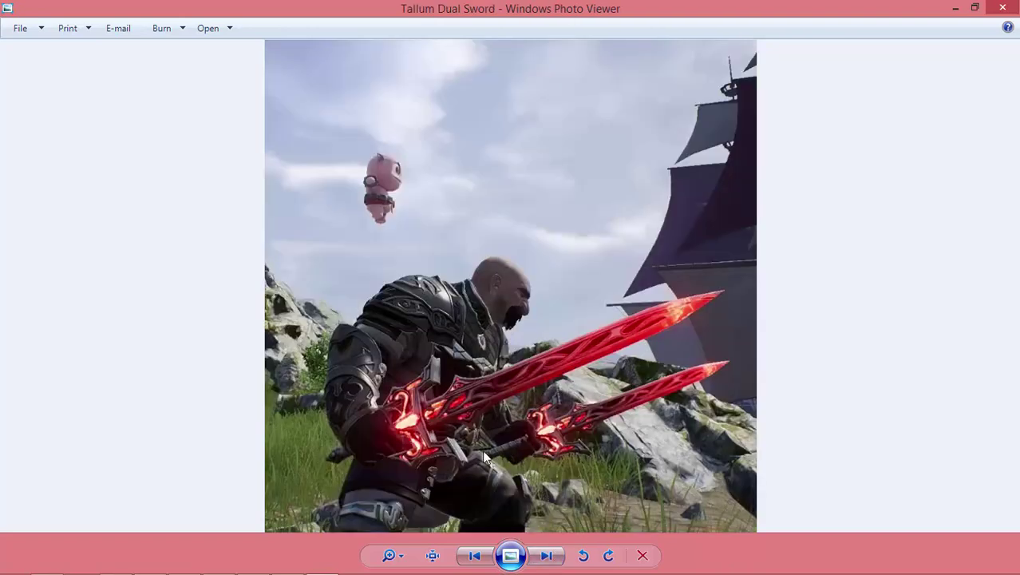